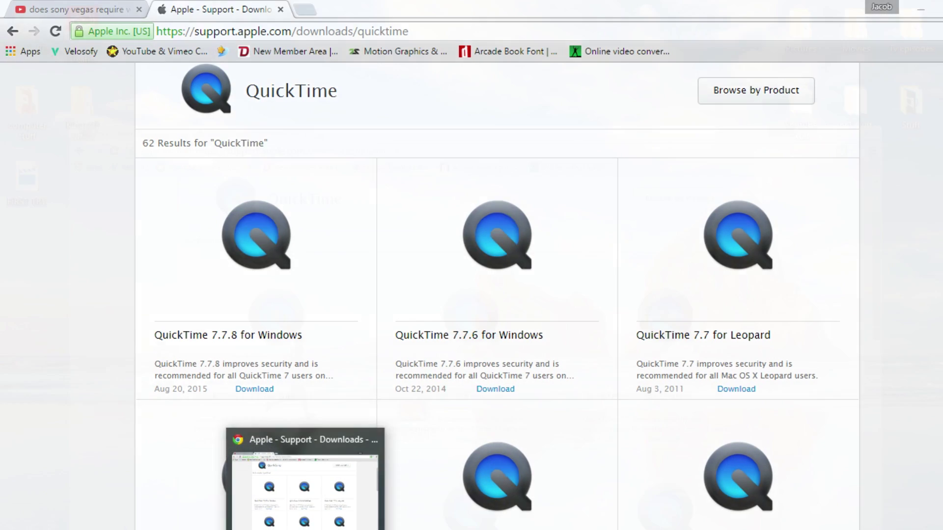
# Minimize the Chrome QuickTime downloads page and restore the Vegas Pro window
pyautogui.click(304, 528)
pyautogui.click(487, 526)
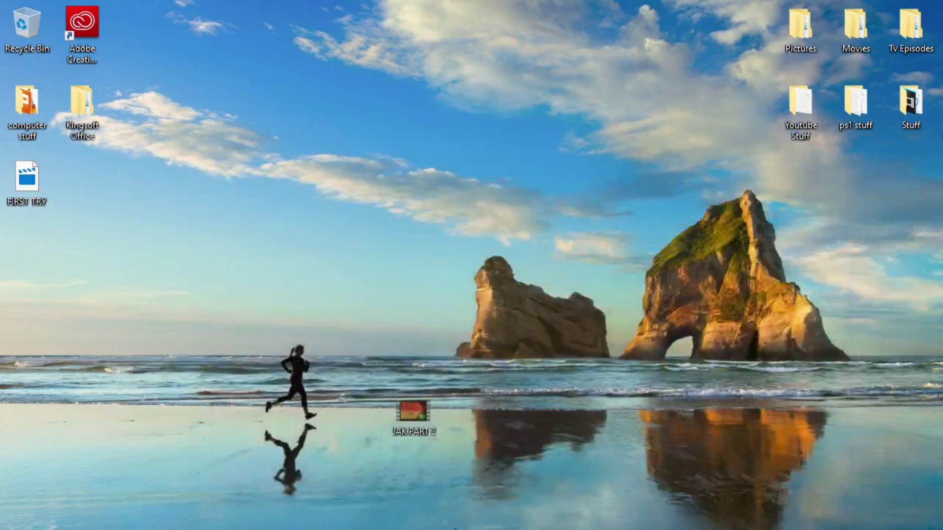
# Drag the JAK PART 2 video into Vegas Pro and dismiss the QuickTime 7 not-installed error
pyautogui.moveTo(410, 404); pyautogui.dragTo(464, 247)
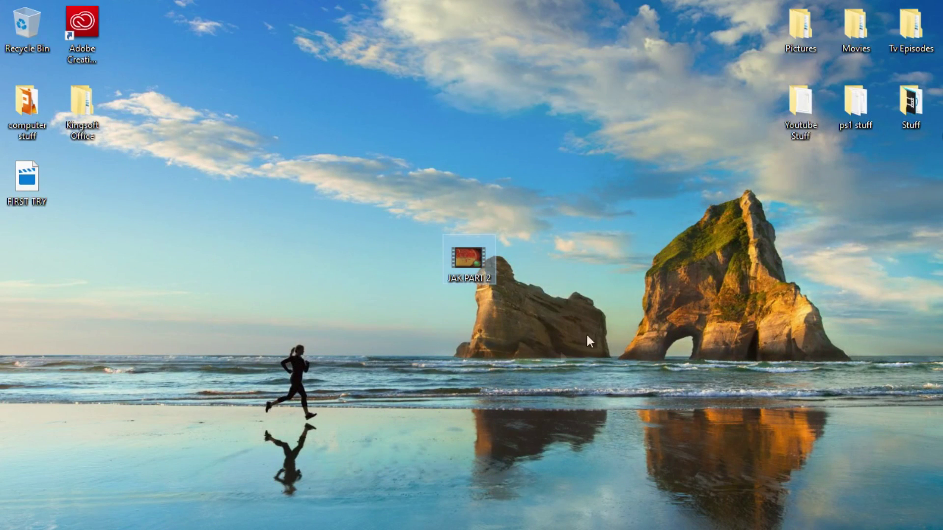
pyautogui.moveTo(477, 397); pyautogui.dragTo(593, 136)
pyautogui.moveTo(487, 106); pyautogui.dragTo(431, 366)
pyautogui.moveTo(375, 142); pyautogui.dragTo(545, 294)
pyautogui.moveTo(479, 242); pyautogui.dragTo(469, 260)
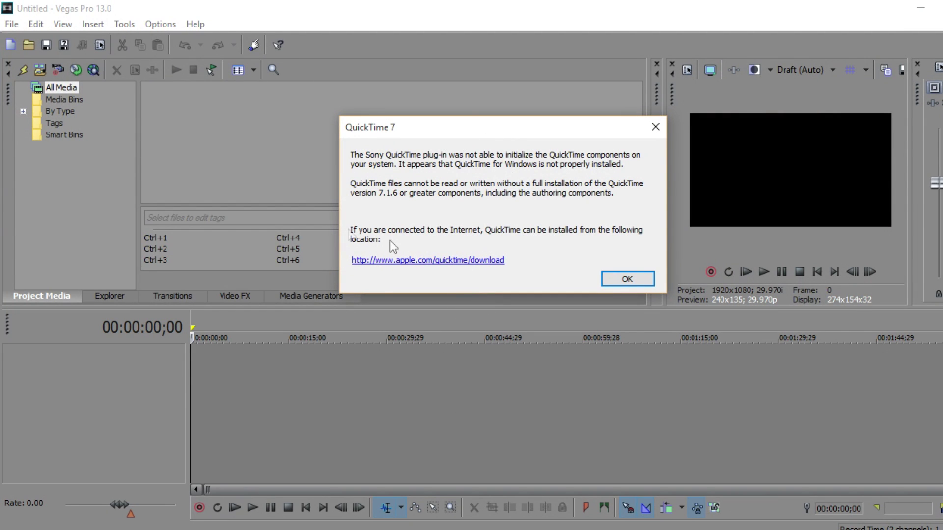
pyautogui.click(630, 282)
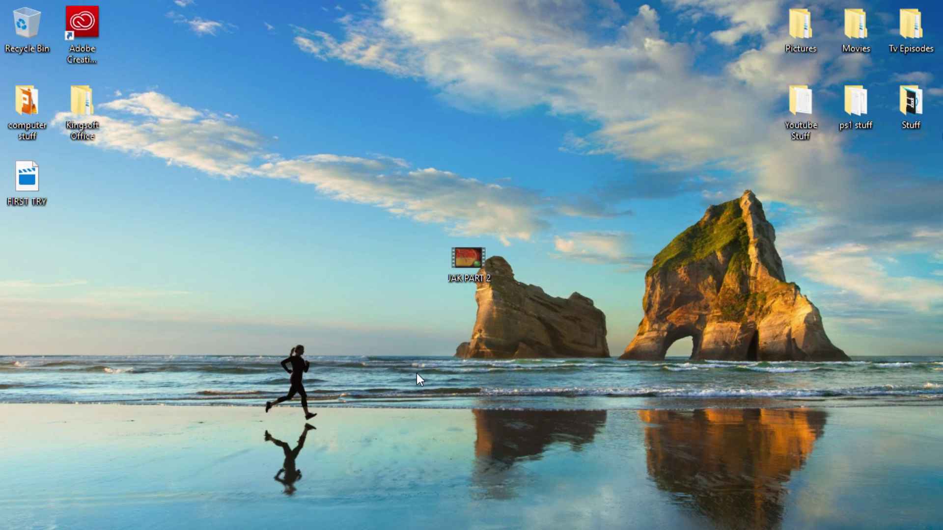
pyautogui.moveTo(261, 310)
pyautogui.mouseDown()
pyautogui.moveTo(525, 467)
pyautogui.moveTo(203, 304)
pyautogui.mouseUp()
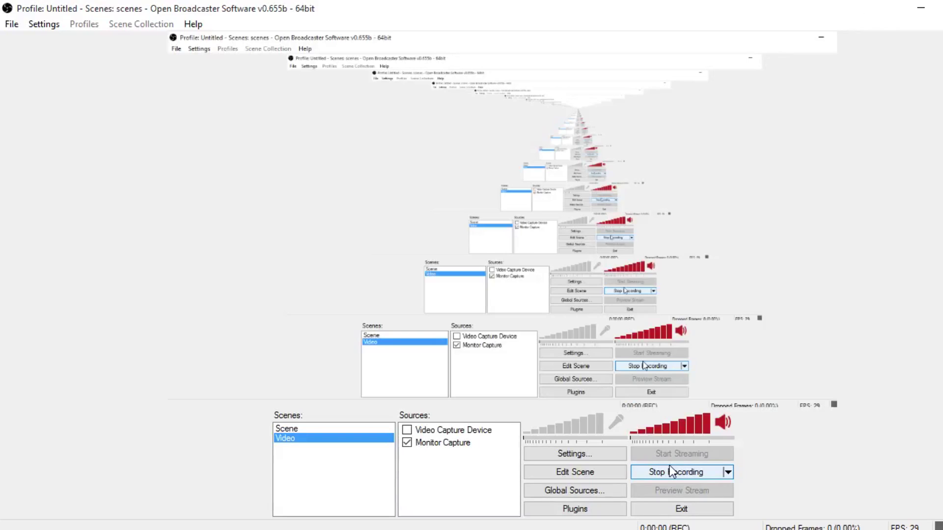
# Launch the QuickTimeInstaller from the desktop, pass the Welcome page and accept the licence agreement
pyautogui.click(410, 523)
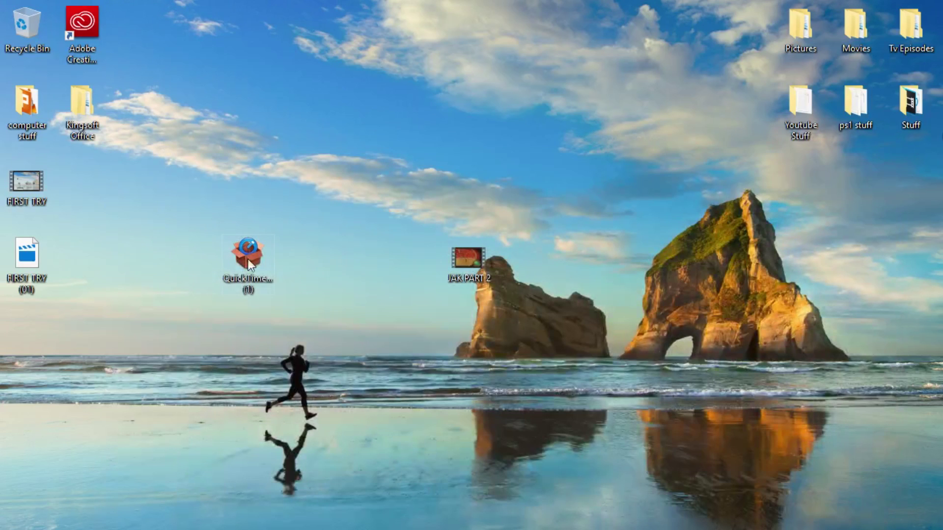
pyautogui.moveTo(607, 408); pyautogui.dragTo(683, 405)
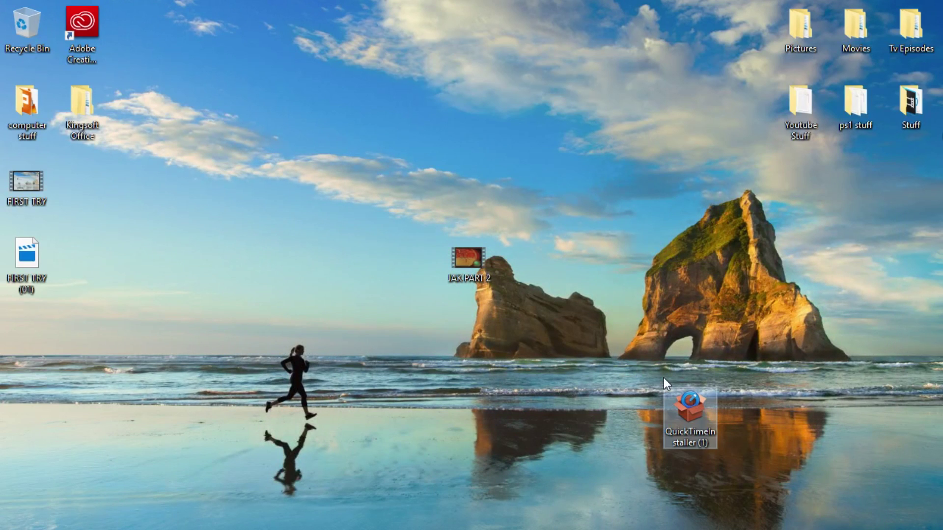
pyautogui.doubleClick(682, 403)
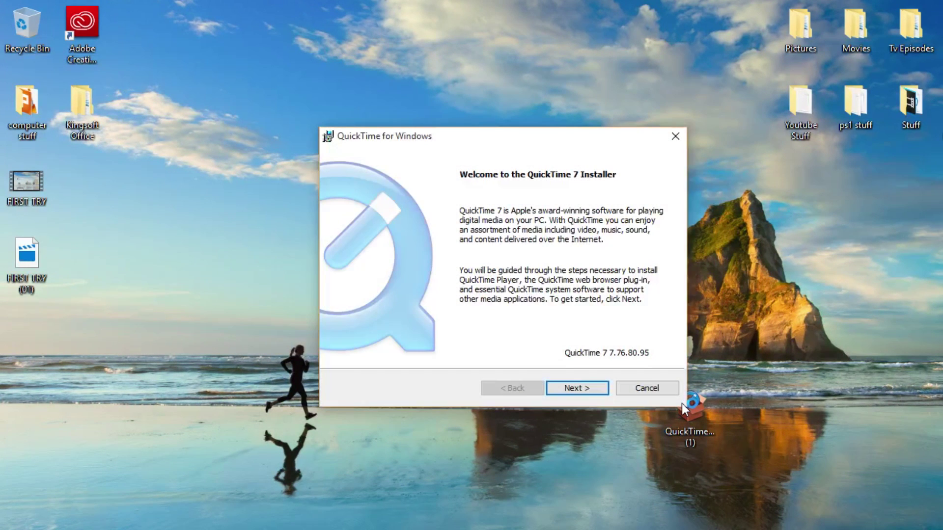
pyautogui.click(584, 391)
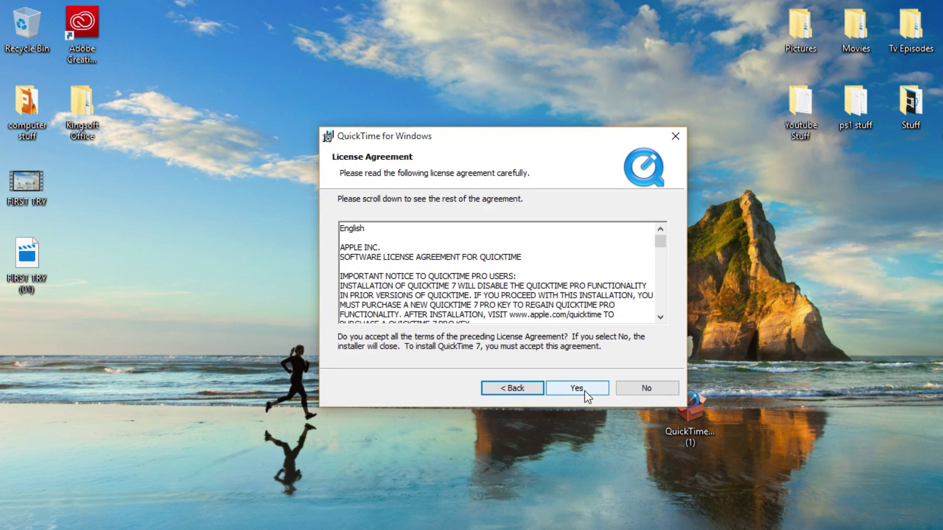
pyautogui.click(584, 391)
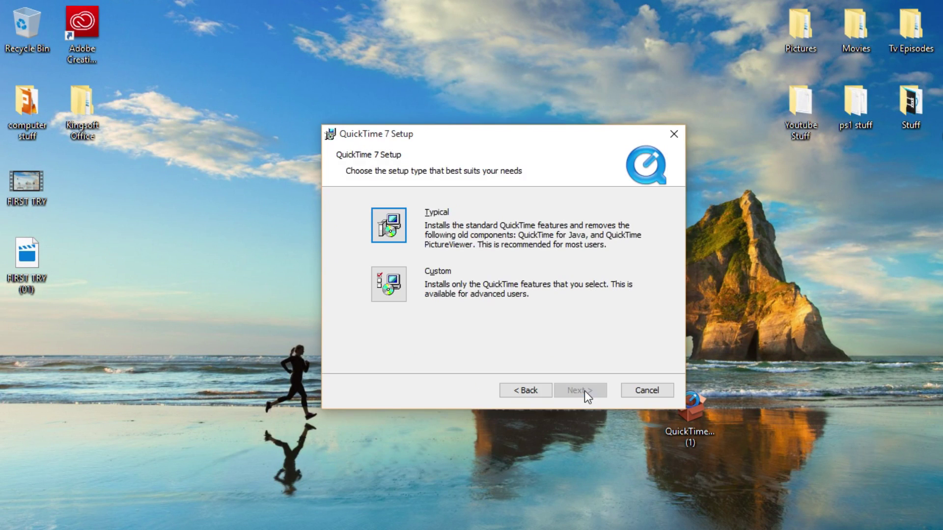
# Choose Custom setup with Legacy QuickTime Features, PictureViewer and QuickTime for Java, then install
pyautogui.click(403, 298)
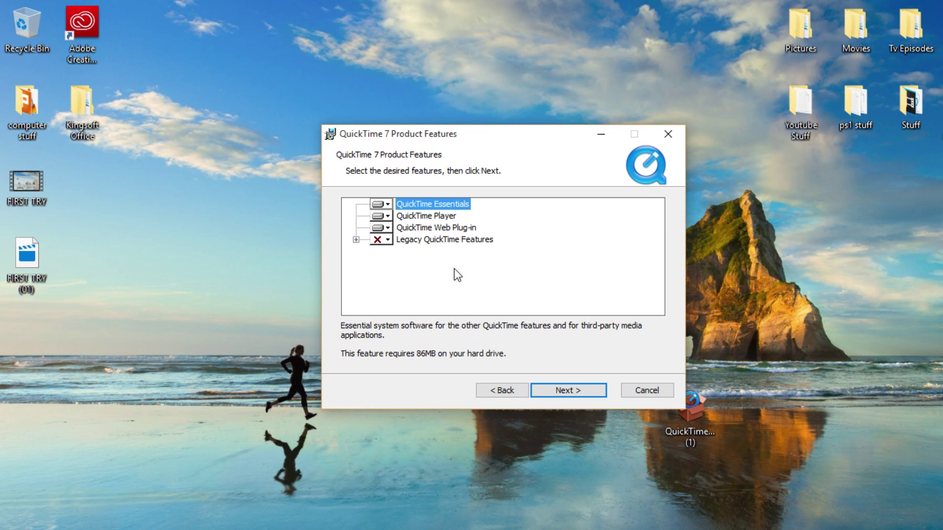
pyautogui.click(385, 241)
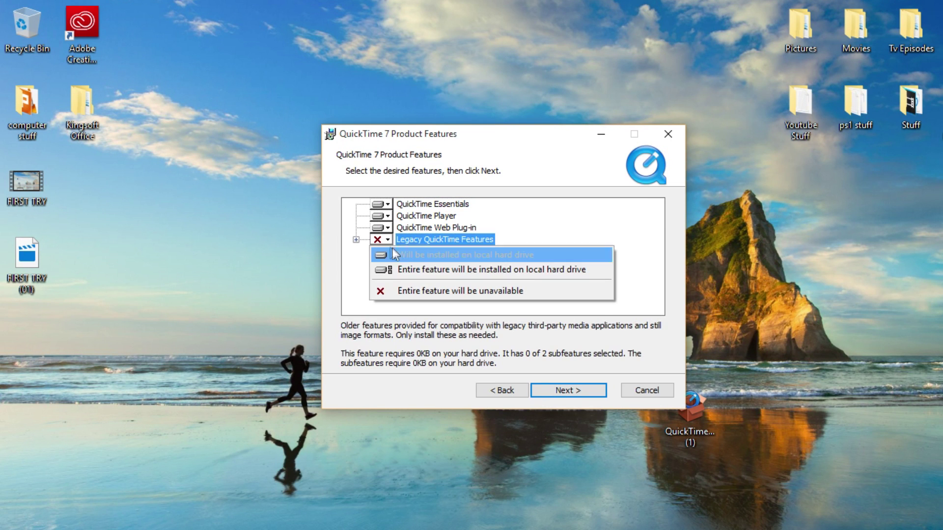
pyautogui.click(356, 240)
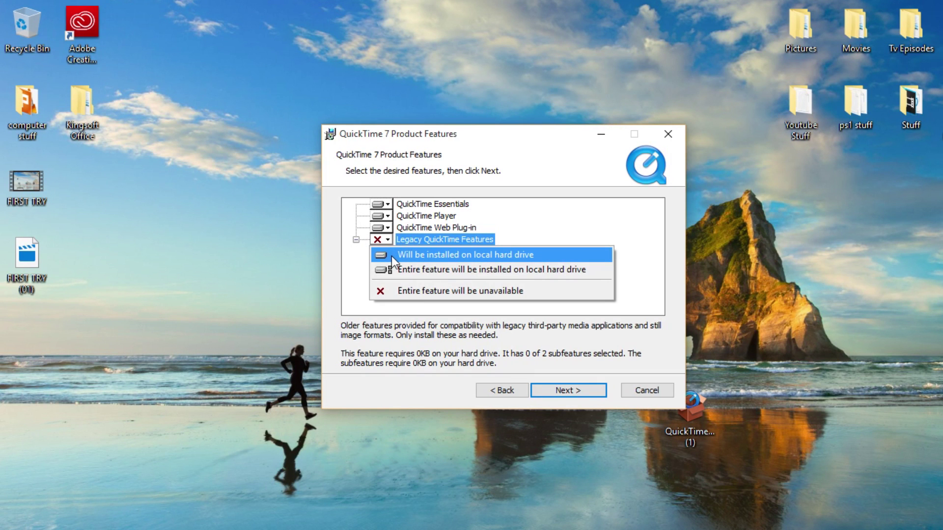
pyautogui.click(420, 253)
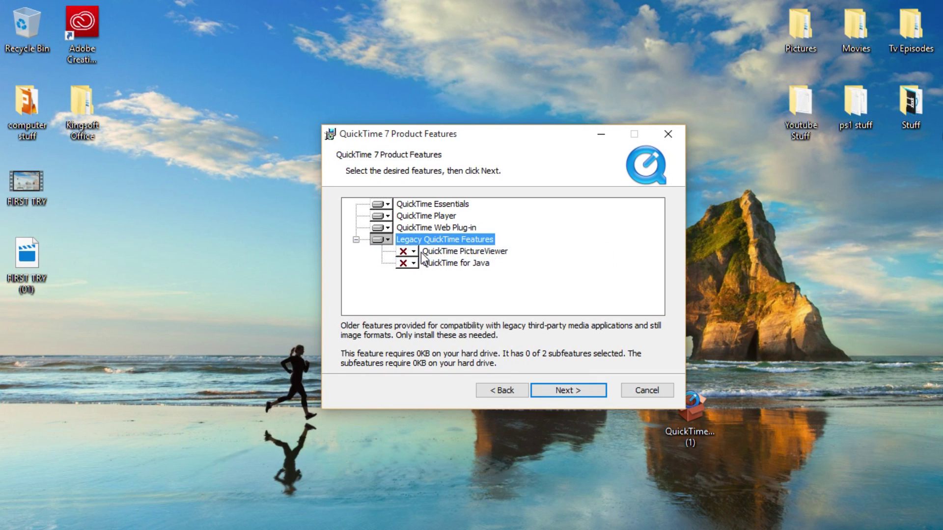
pyautogui.click(407, 252)
pyautogui.click(414, 269)
pyautogui.click(413, 264)
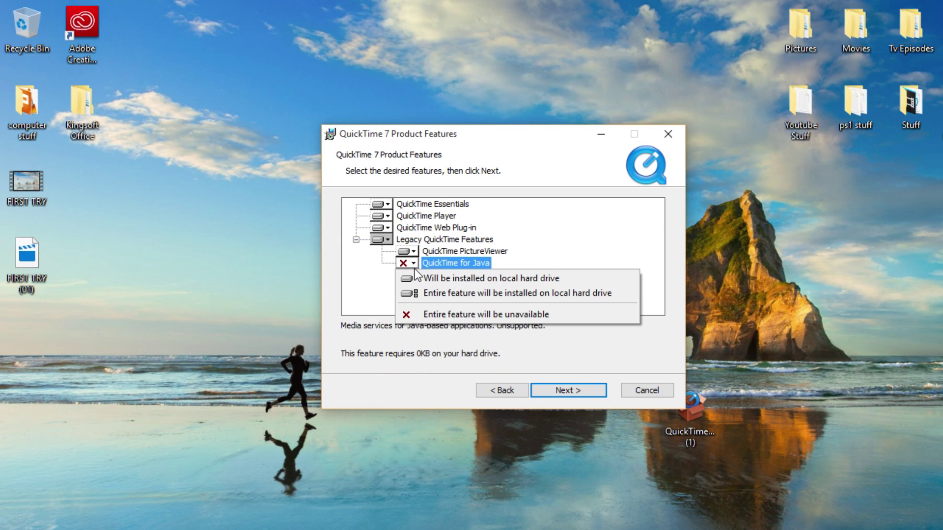
pyautogui.click(415, 277)
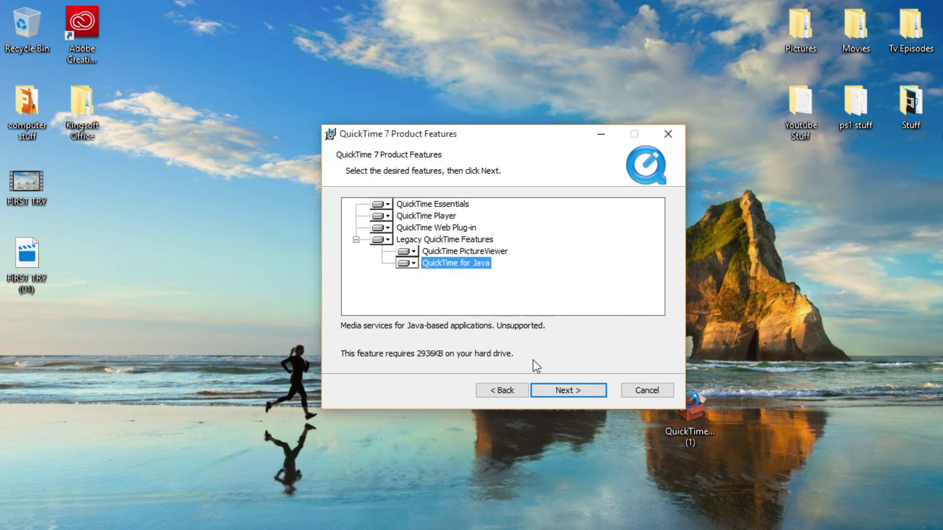
pyautogui.click(556, 394)
pyautogui.click(574, 393)
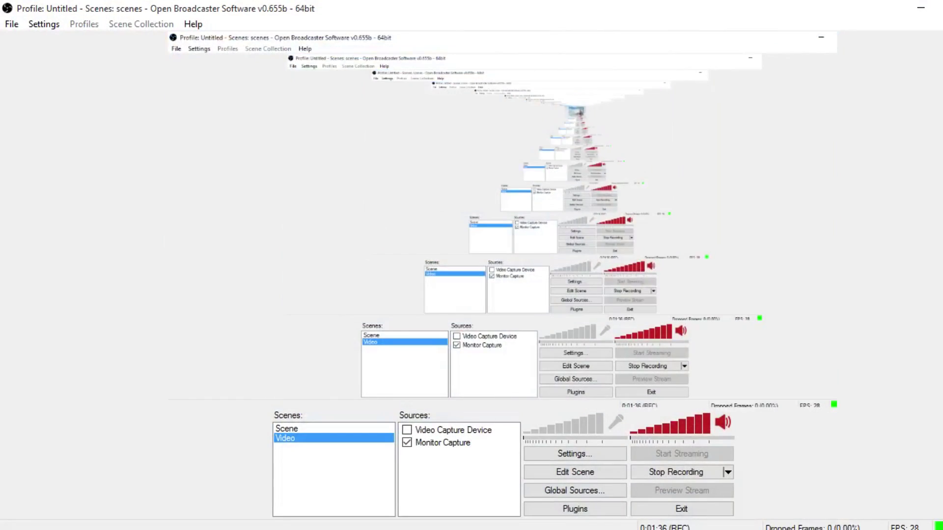
# Finish the QuickTime 7 installation and decline the QuickTime Pro upgrade with No Thanks
pyautogui.click(671, 475)
pyautogui.click(671, 475)
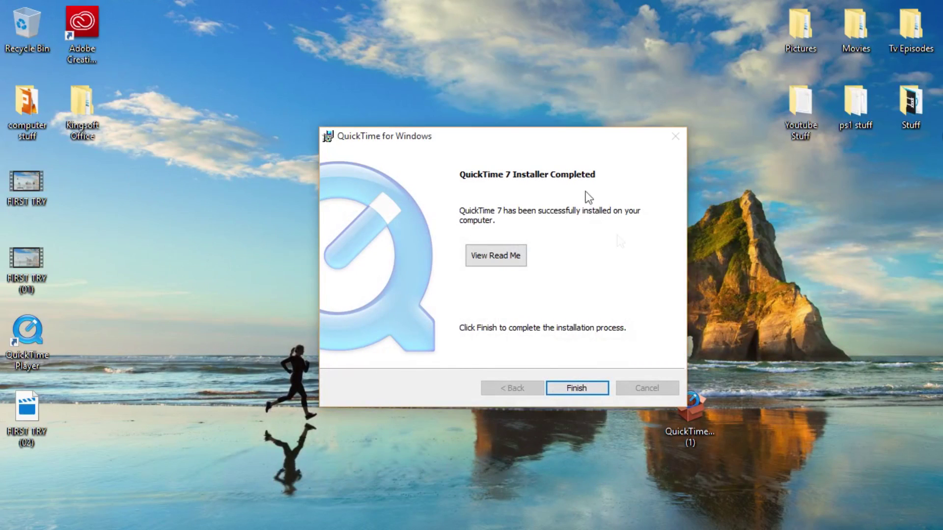
pyautogui.click(568, 387)
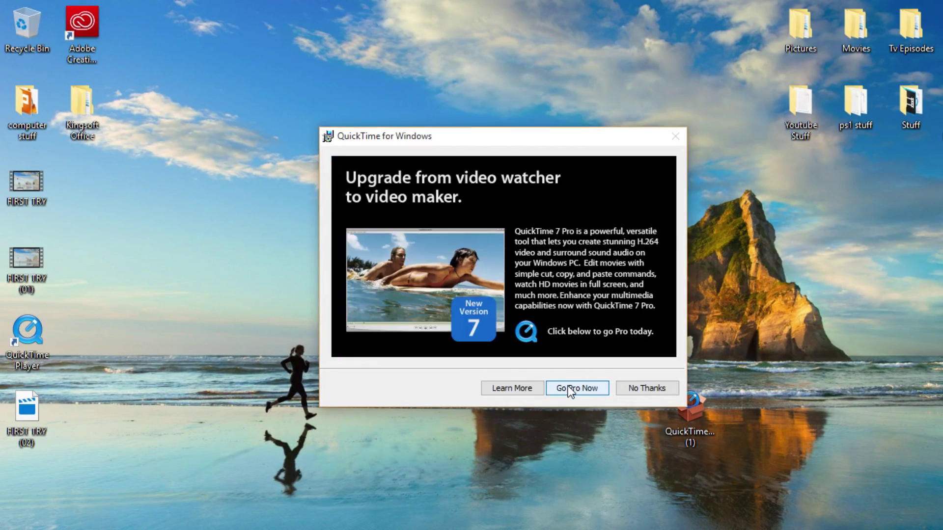
pyautogui.click(636, 386)
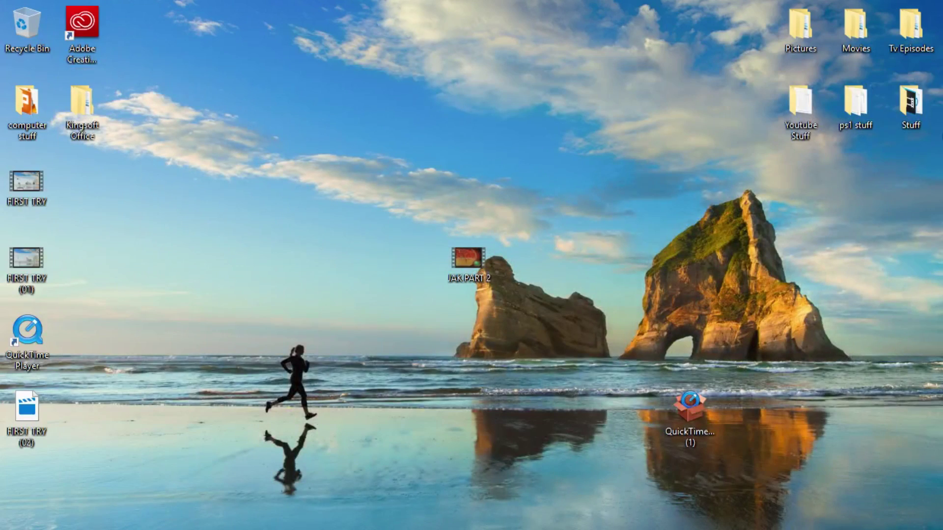
pyautogui.moveTo(477, 363); pyautogui.dragTo(486, 527)
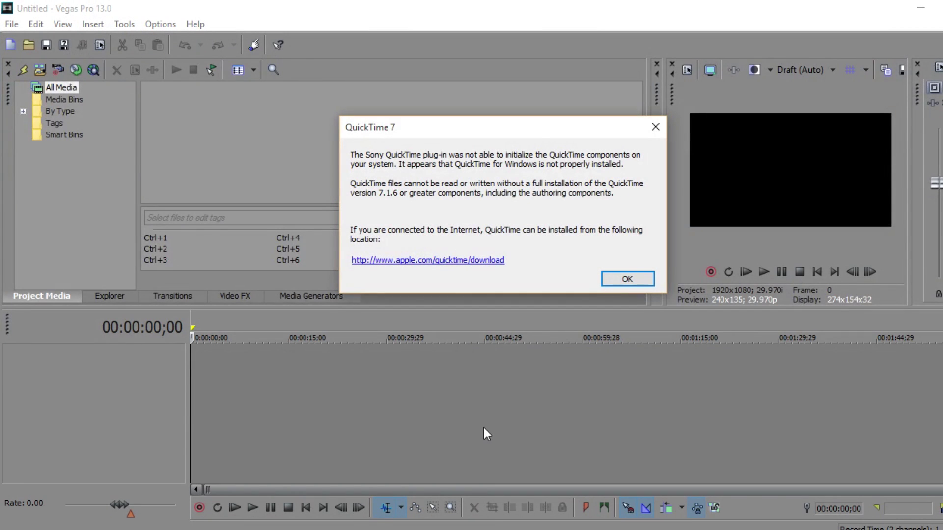
pyautogui.click(627, 277)
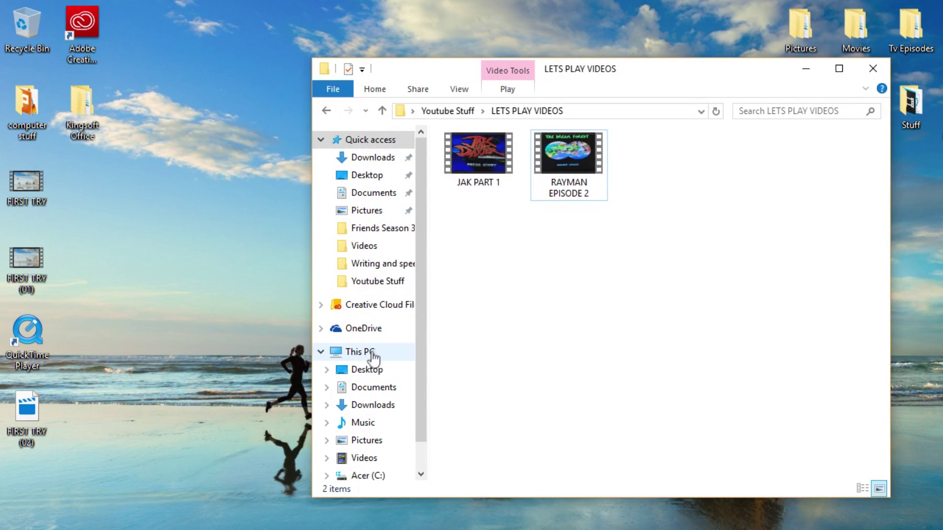
# Browse File Explorer to the C:\Program Files\Sony\Vegas Pro 13.0 folder
pyautogui.click(372, 354)
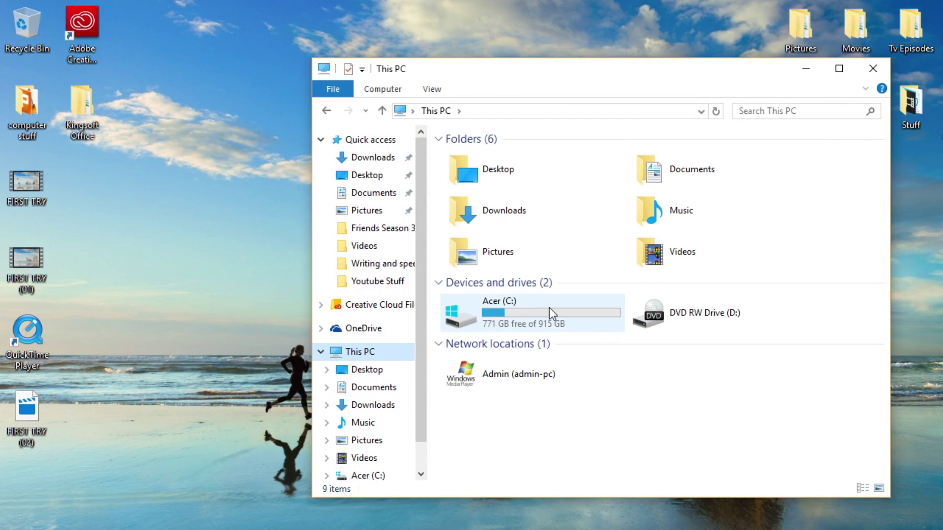
pyautogui.doubleClick(549, 307)
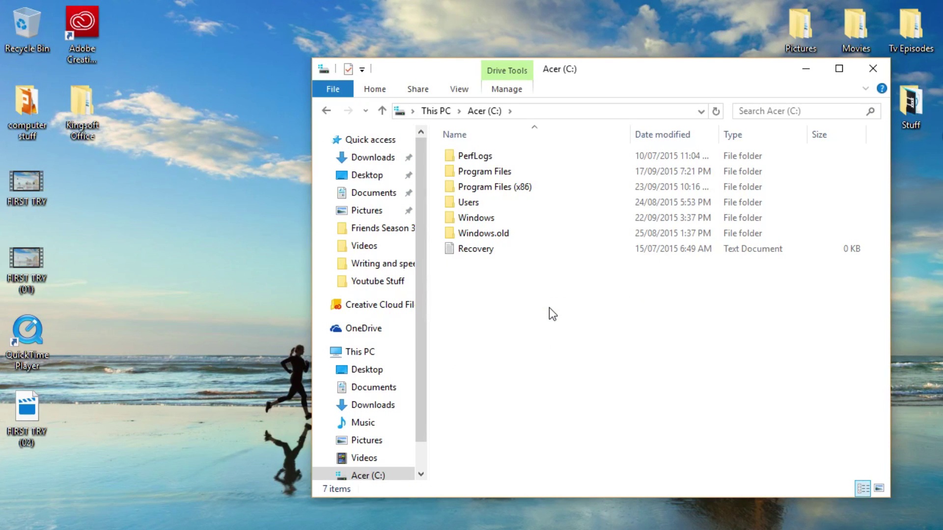
pyautogui.doubleClick(500, 172)
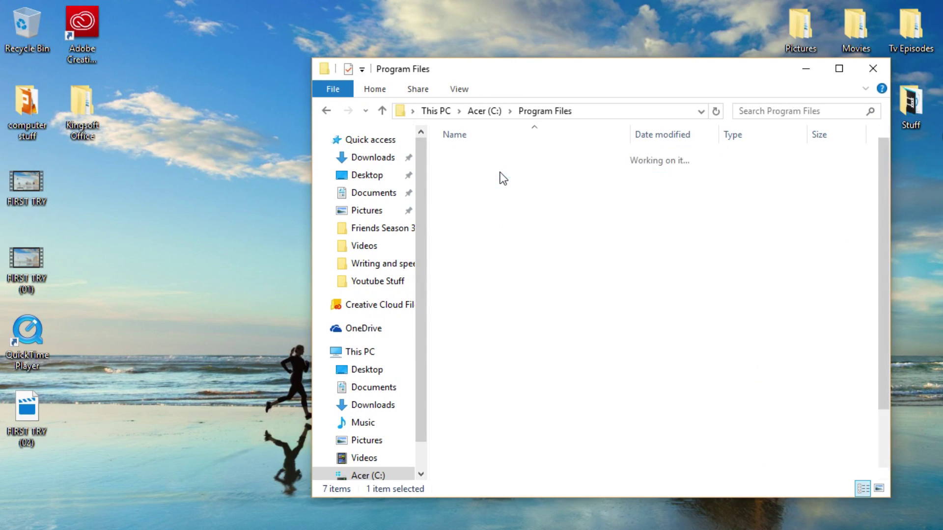
pyautogui.scroll(-2, 502, 179)
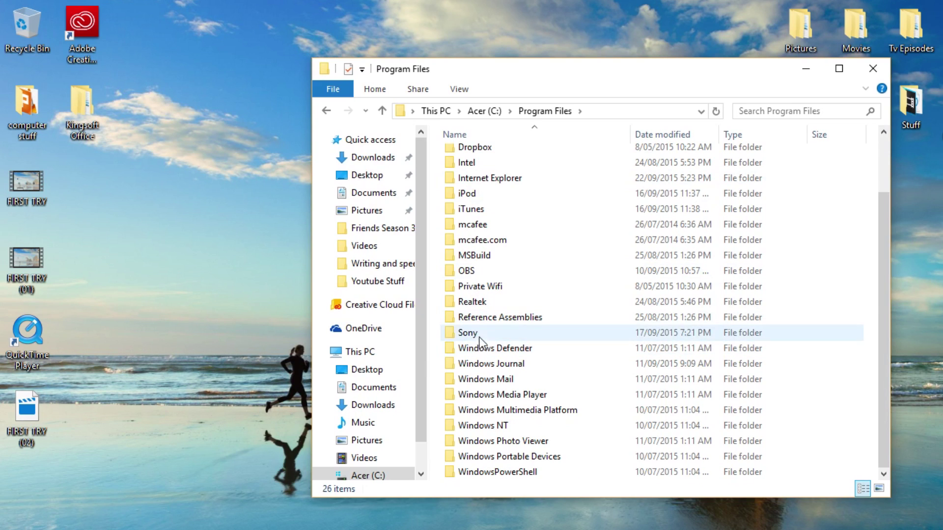
pyautogui.doubleClick(488, 334)
pyautogui.doubleClick(516, 160)
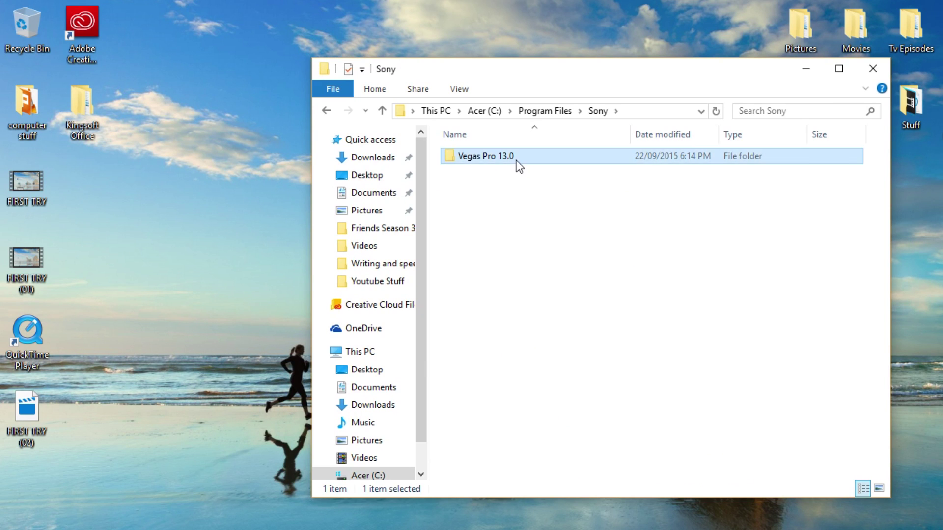
pyautogui.scroll(-5, 517, 160)
pyautogui.scroll(-15, 516, 161)
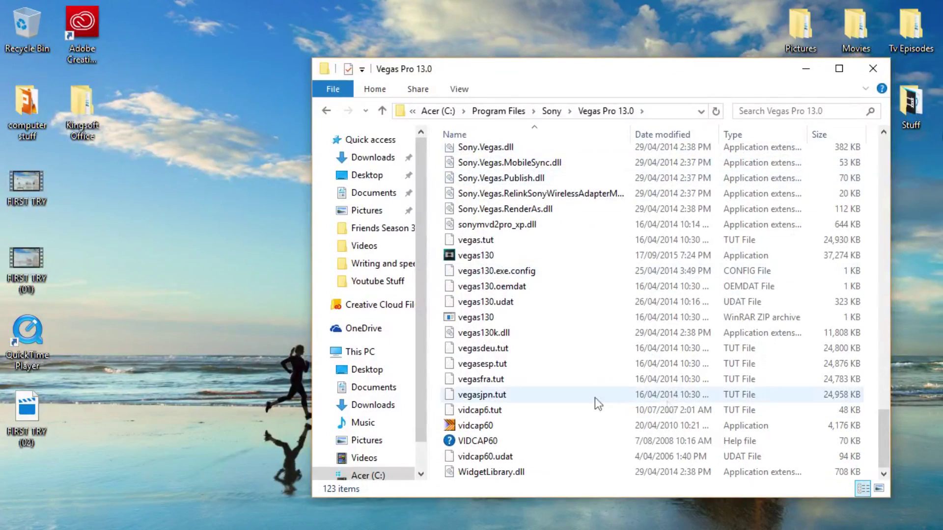
pyautogui.moveTo(879, 436); pyautogui.dragTo(880, 406)
# Move the QuickTime Player shortcut into the folder, replacing the existing one with admin permission
pyautogui.moveTo(38, 339); pyautogui.dragTo(545, 324)
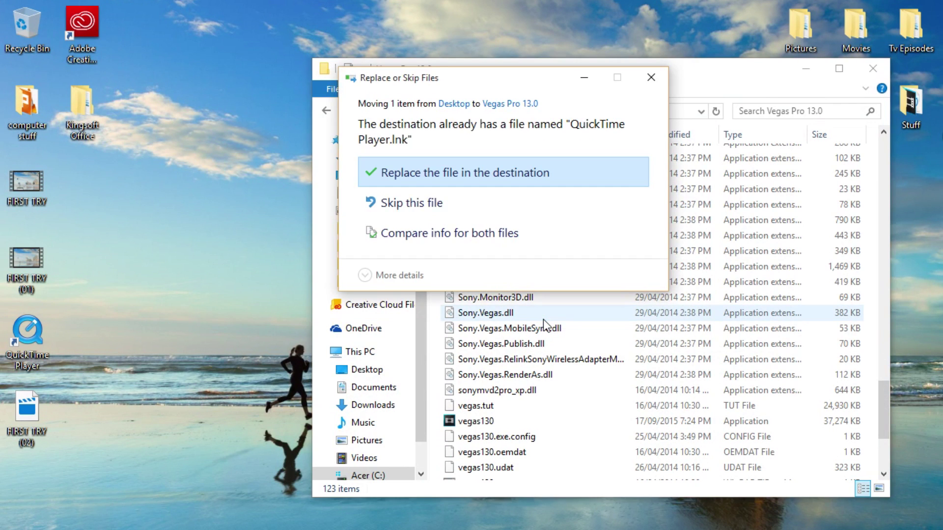
pyautogui.click(444, 179)
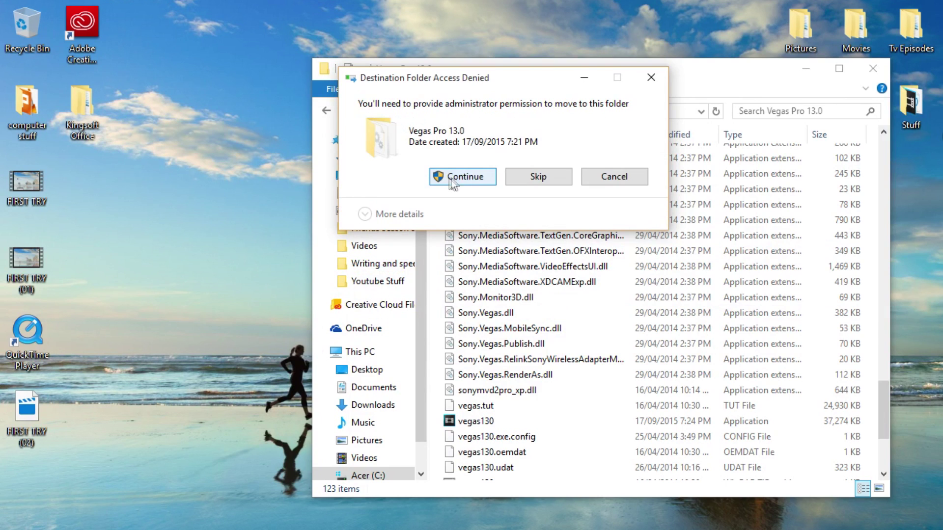
pyautogui.click(449, 175)
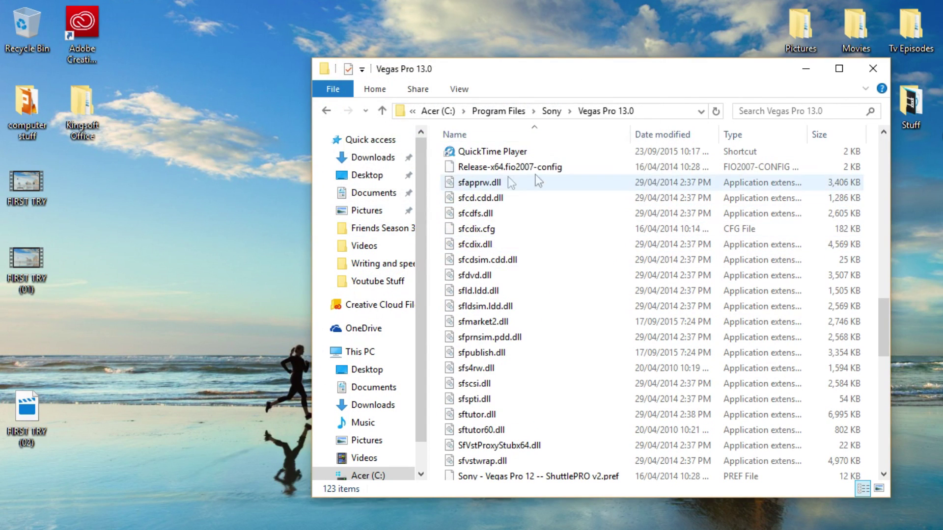
pyautogui.scroll(3, 593, 270)
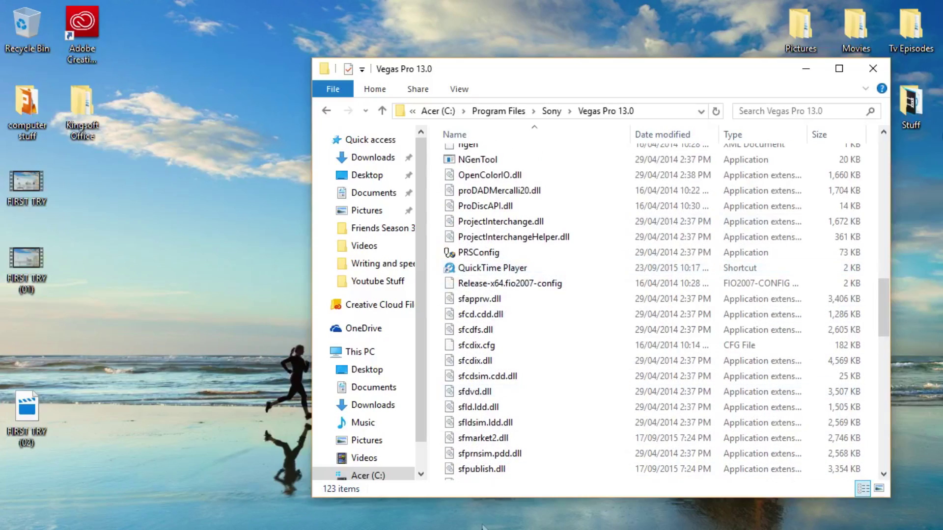
pyautogui.click(872, 68)
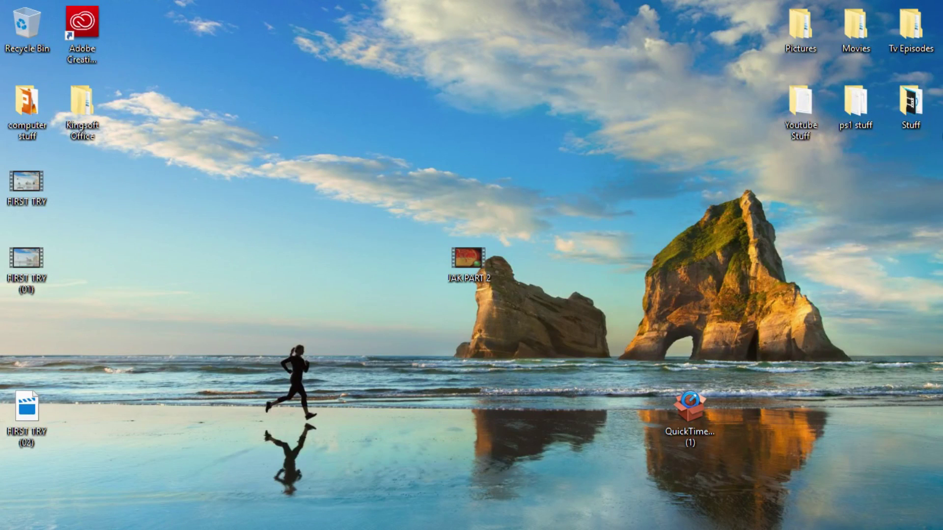
# Browse to C:\Program Files\Sony\Vegas Pro 13.0 and run vegas130 as administrator
pyautogui.press('super+e')
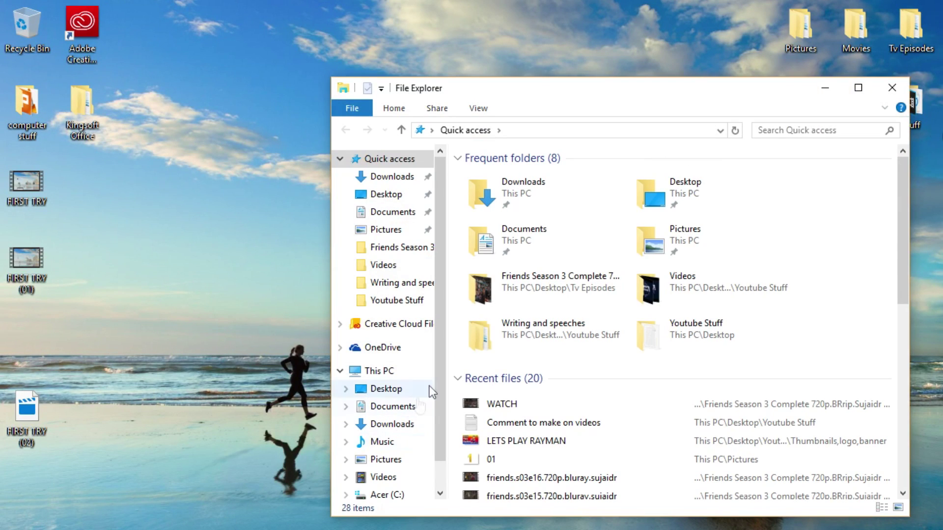
pyautogui.click(379, 371)
pyautogui.doubleClick(591, 317)
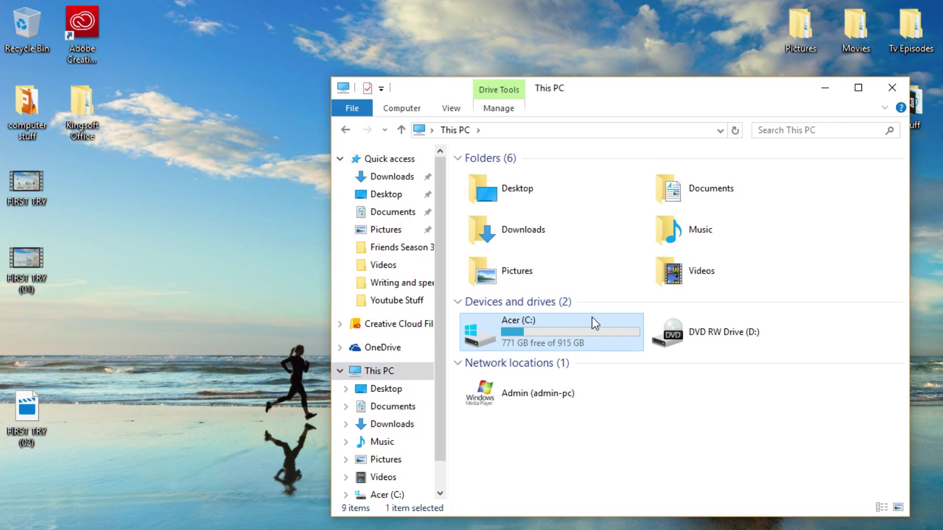
pyautogui.doubleClick(534, 189)
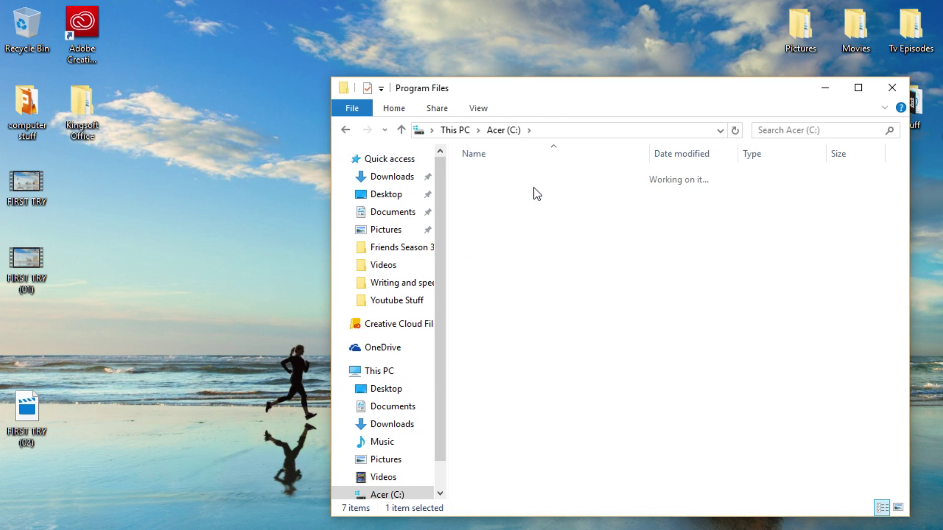
pyautogui.scroll(-2, 550, 298)
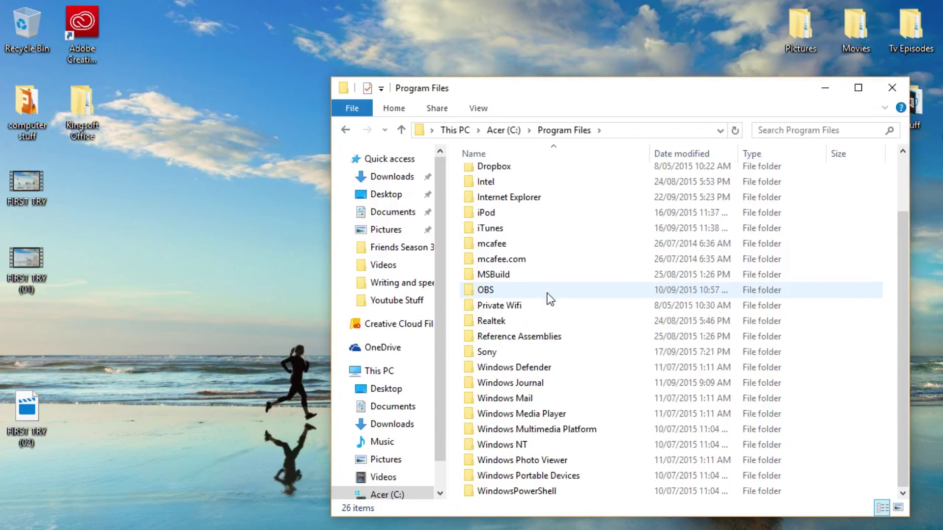
pyautogui.doubleClick(516, 358)
pyautogui.doubleClick(531, 184)
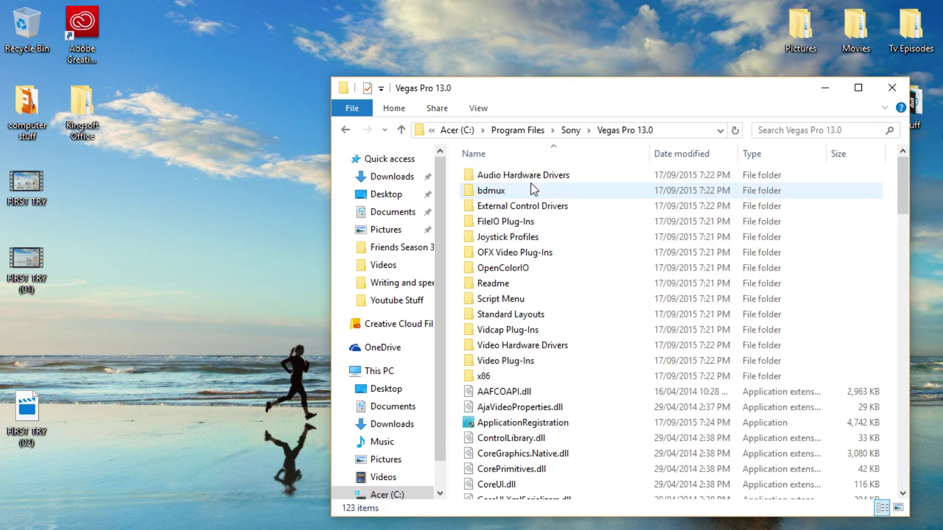
pyautogui.scroll(-15, 531, 183)
pyautogui.scroll(-15, 531, 183)
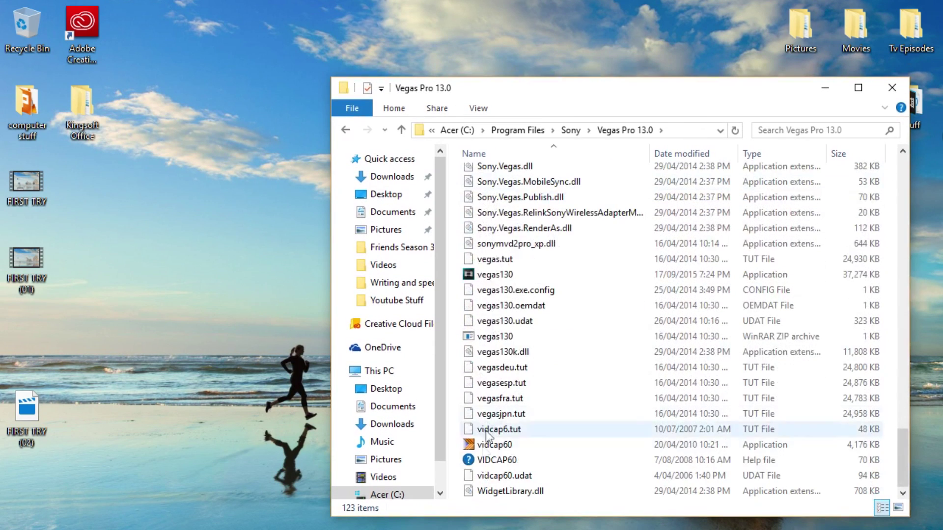
pyautogui.rightClick(502, 278)
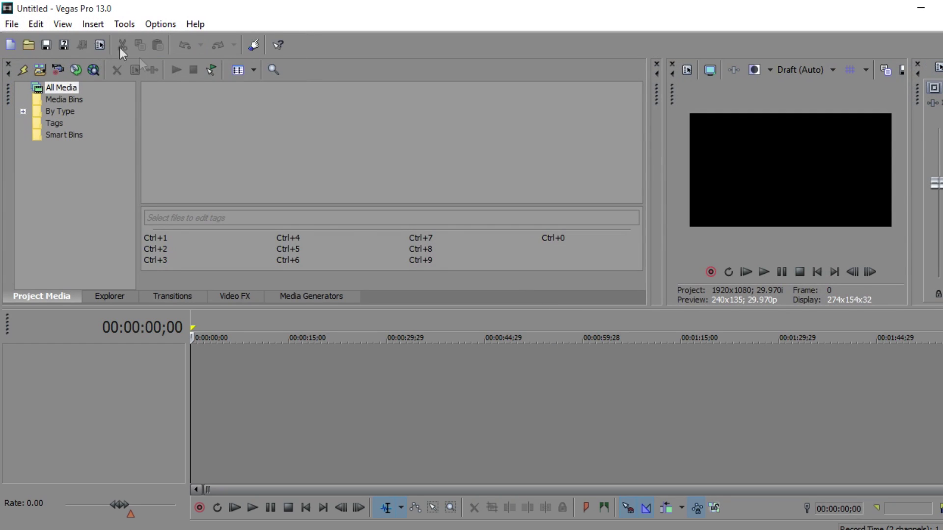
# Import JAK PART 2.MOV from the Desktop via File > Import > Media into Project Media
pyautogui.click(12, 24)
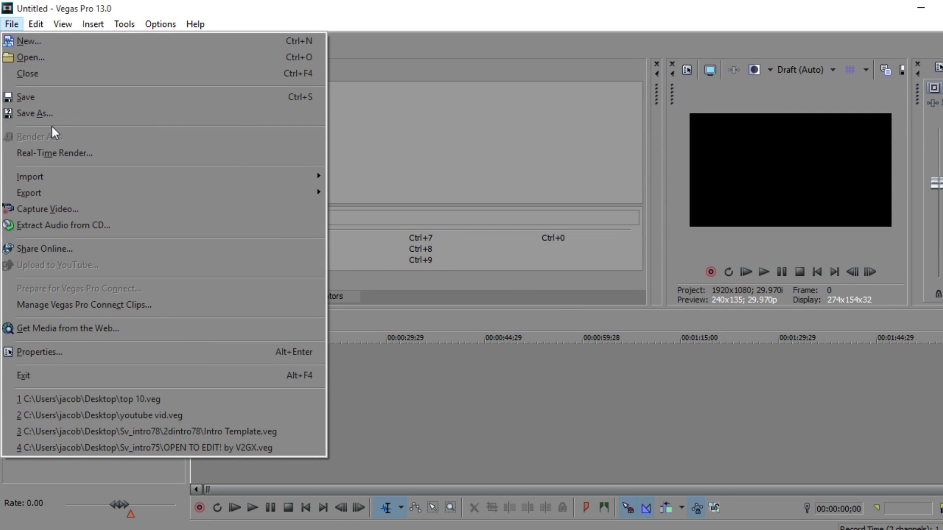
pyautogui.moveTo(142, 182)
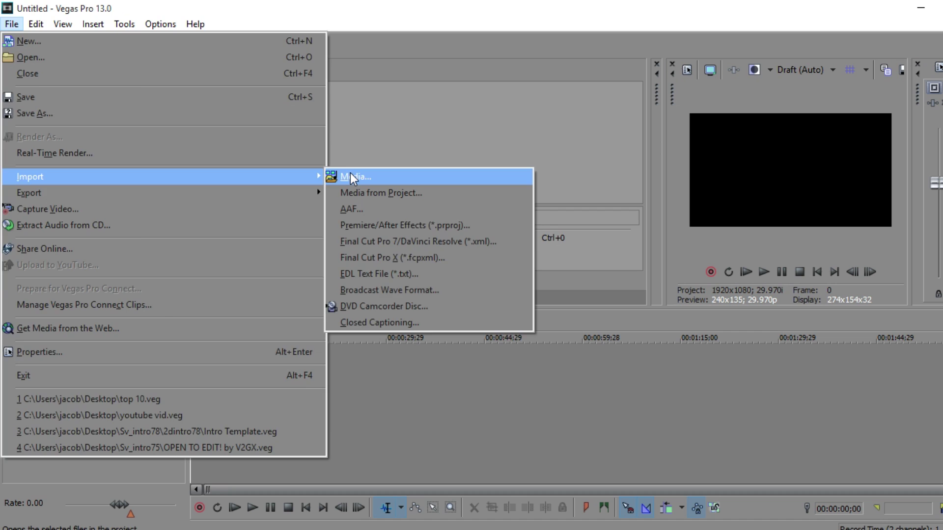
pyautogui.click(352, 179)
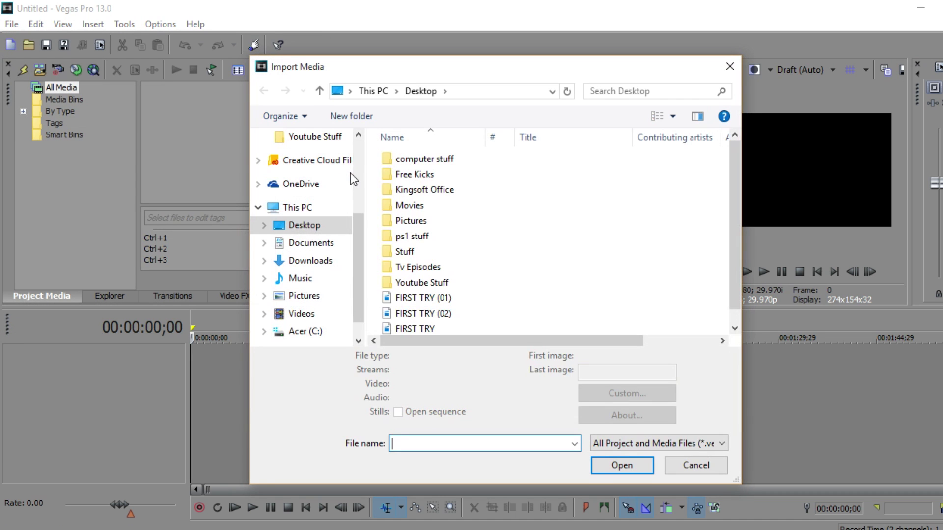
pyautogui.scroll(-1, 512, 240)
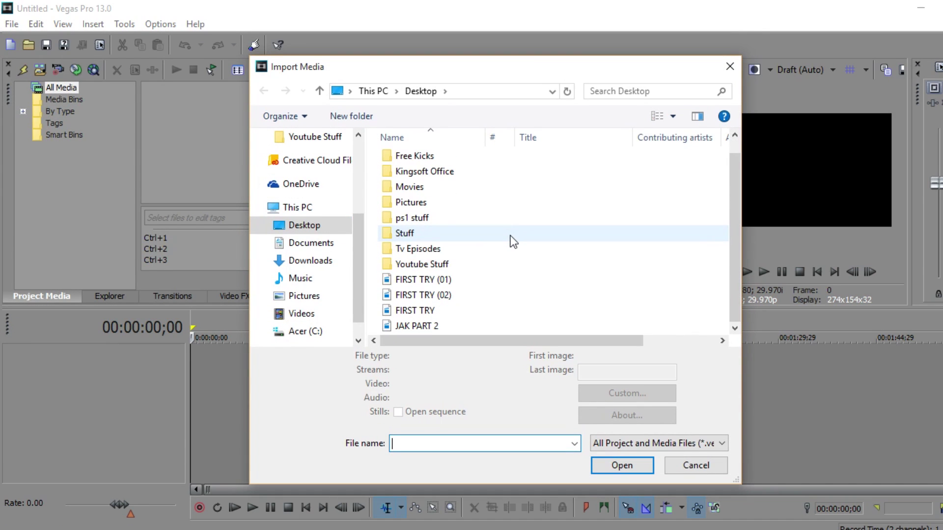
pyautogui.click(431, 327)
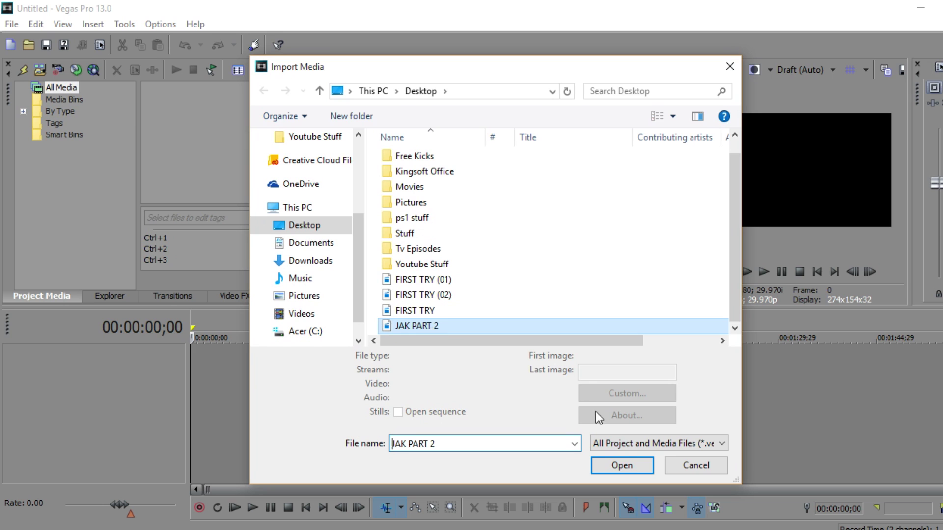
pyautogui.click(615, 466)
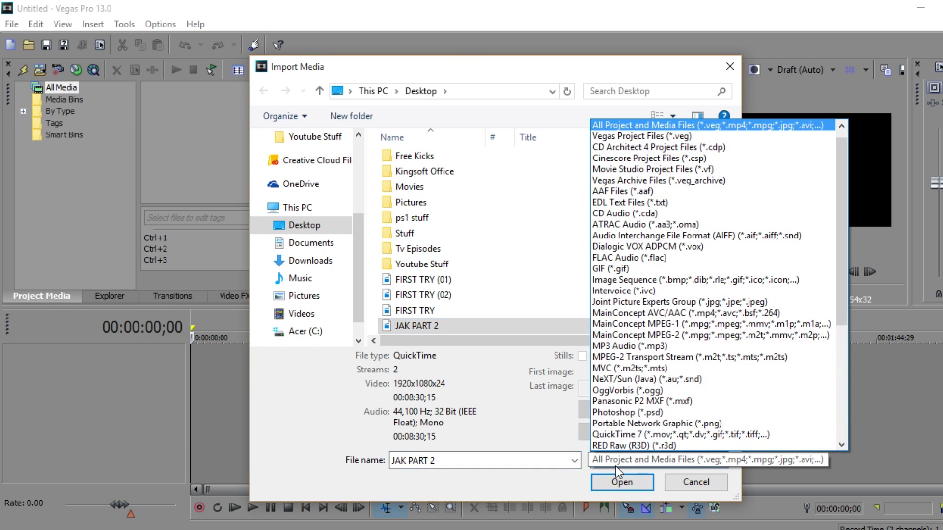
pyautogui.click(547, 480)
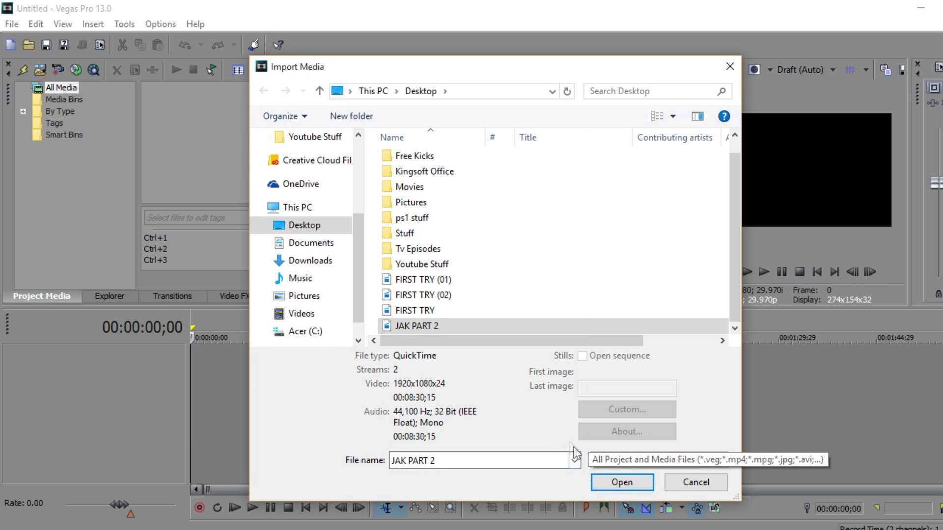
pyautogui.click(616, 484)
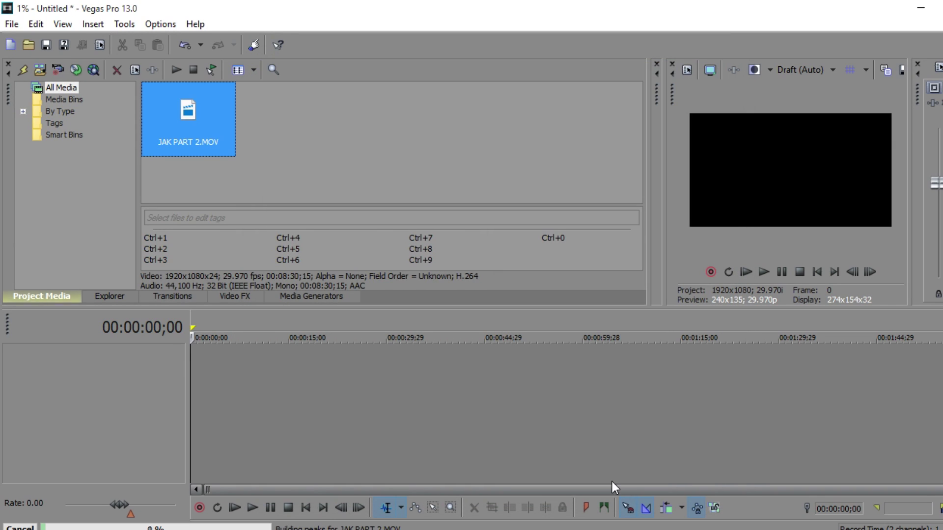
pyautogui.click(327, 118)
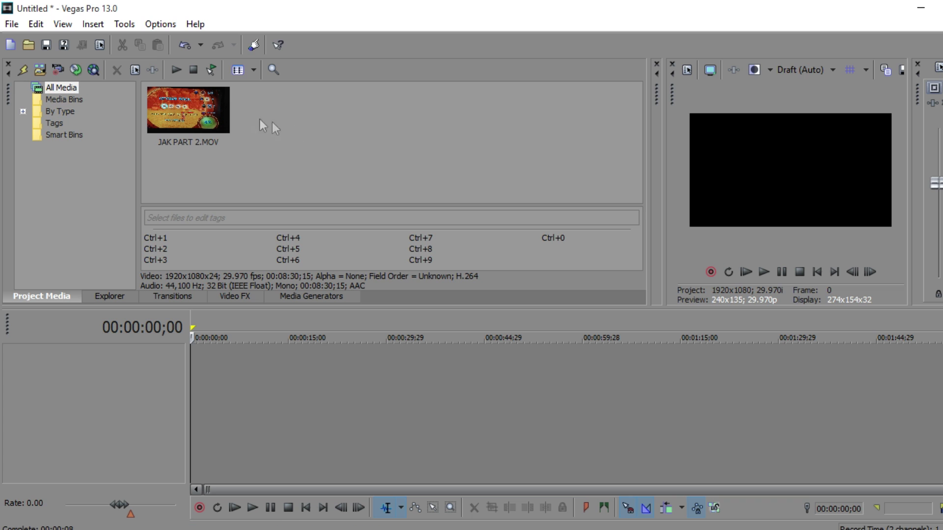
# Place JAK PART 2.MOV on the timeline as video and audio tracks
pyautogui.click(189, 103)
pyautogui.moveTo(207, 375); pyautogui.dragTo(201, 376)
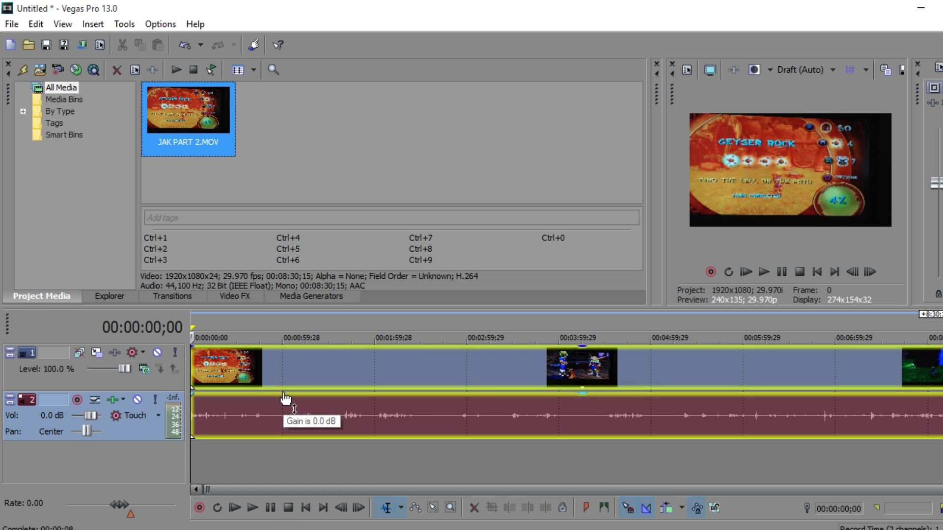
pyautogui.press('End')
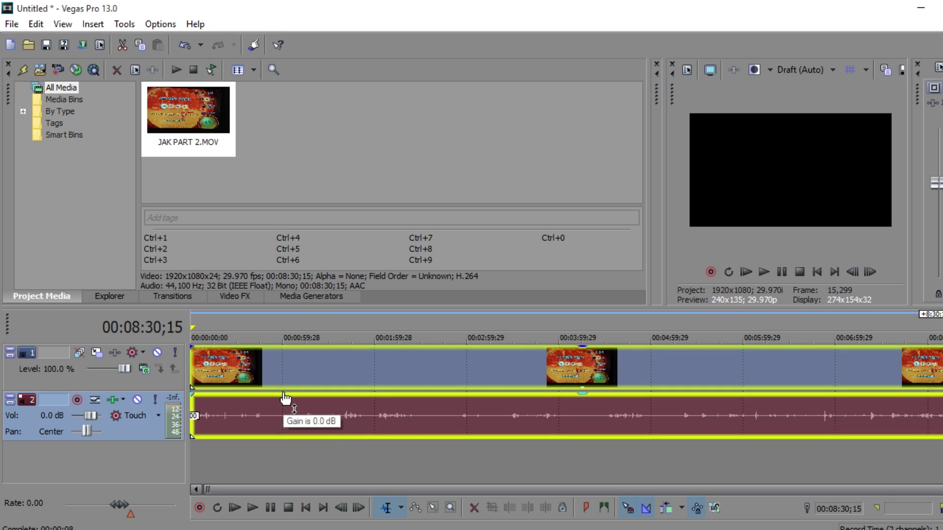
# Play back the clip, including from about 53 seconds in, then pause
pyautogui.click(253, 507)
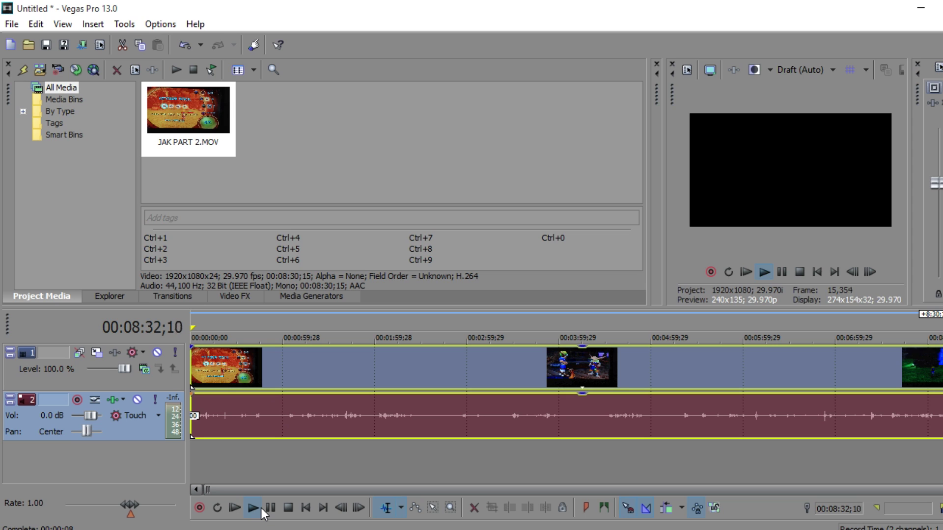
pyautogui.press('space')
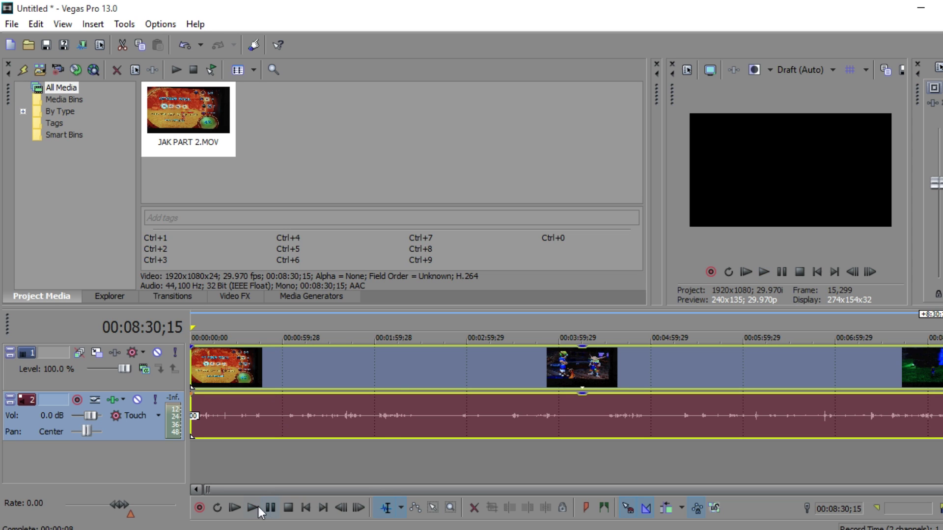
pyautogui.click(272, 365)
pyautogui.click(253, 509)
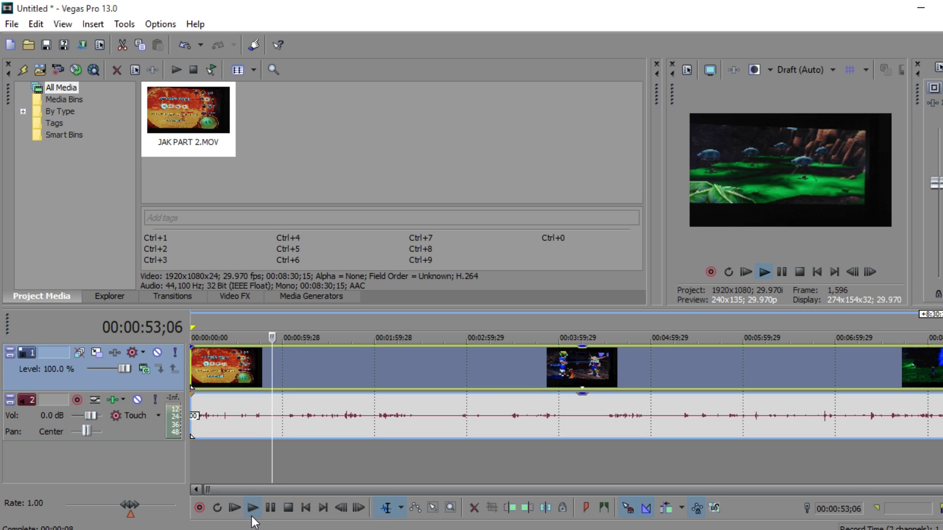
pyautogui.click(269, 508)
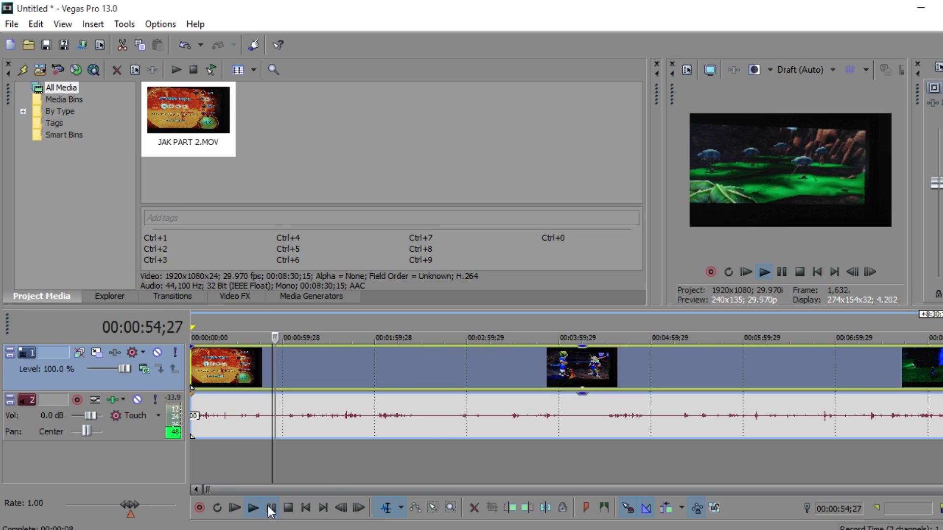